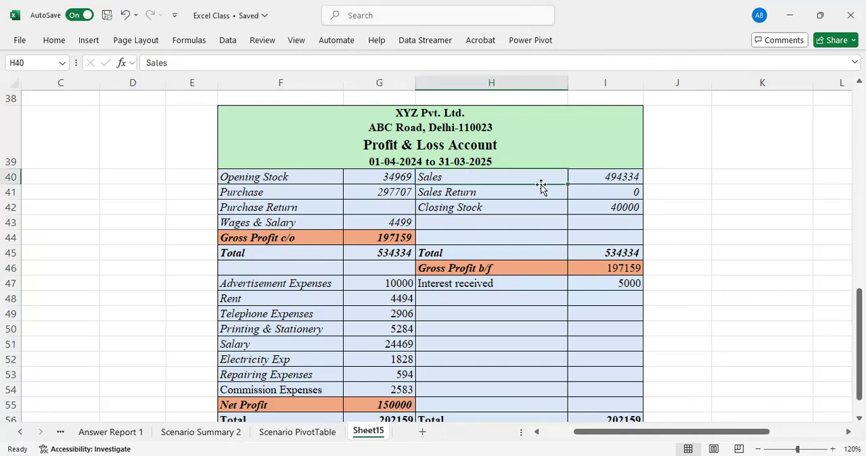
Enter the test text wefhf in cell J40 and clear it again.
click(701, 176)
text(wefhf)
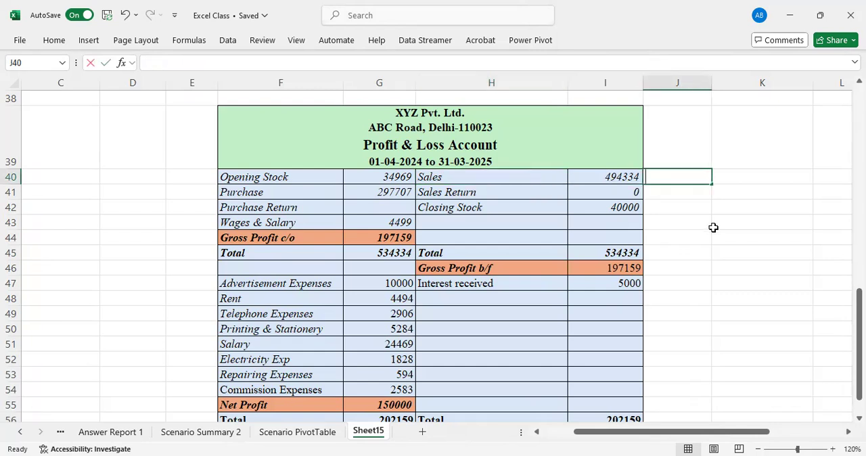
key(Return)
key(Up)
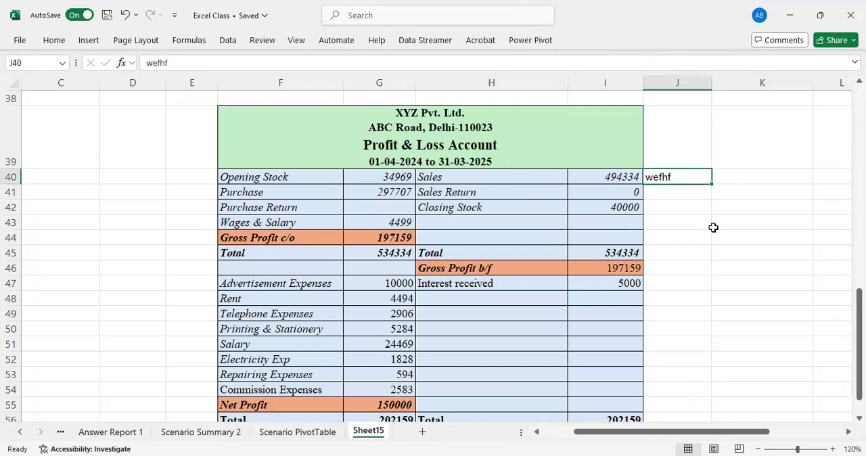
key(Delete)
key(Left)
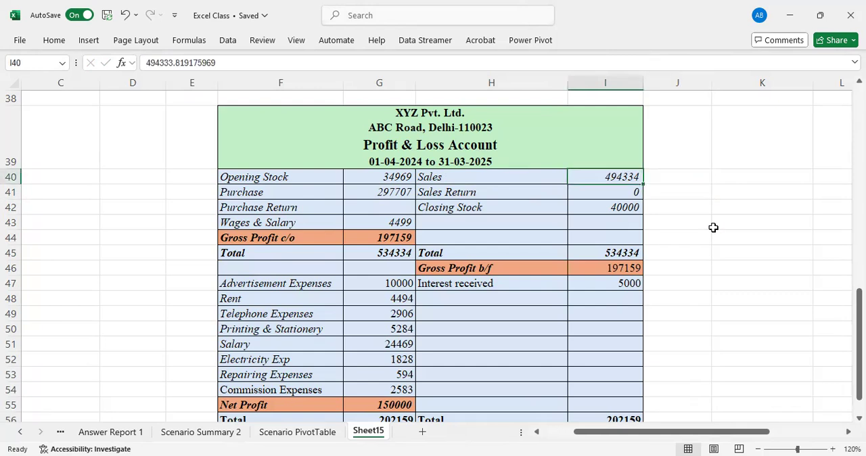
Set the Sales amount in cell I40 to 500000.
key(Left)
key(Right)
text(500000)
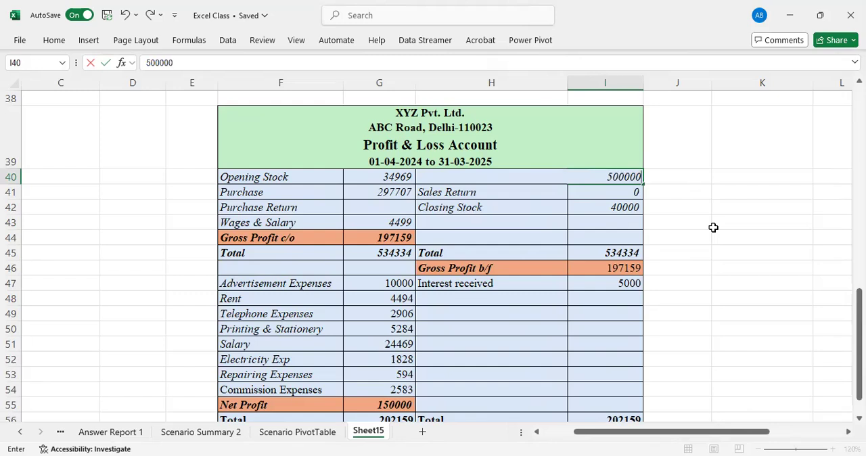
key(Return)
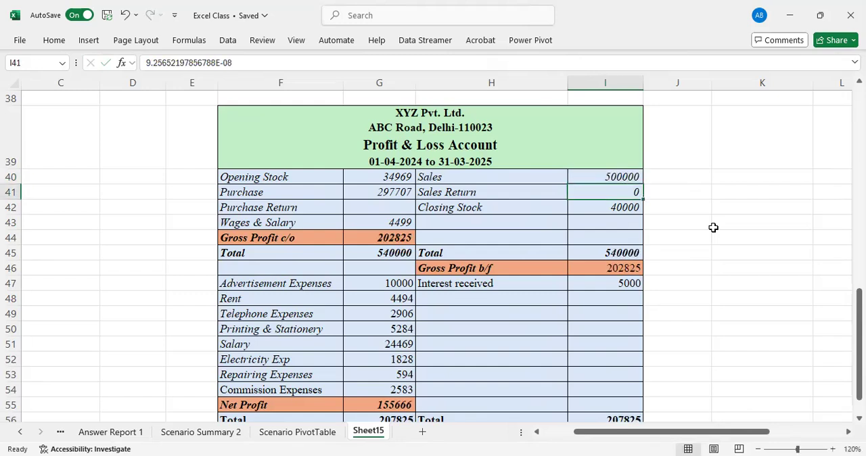
key(Up)
key(Left)
key(Left)
key(Left)
key(Right)
key(Right)
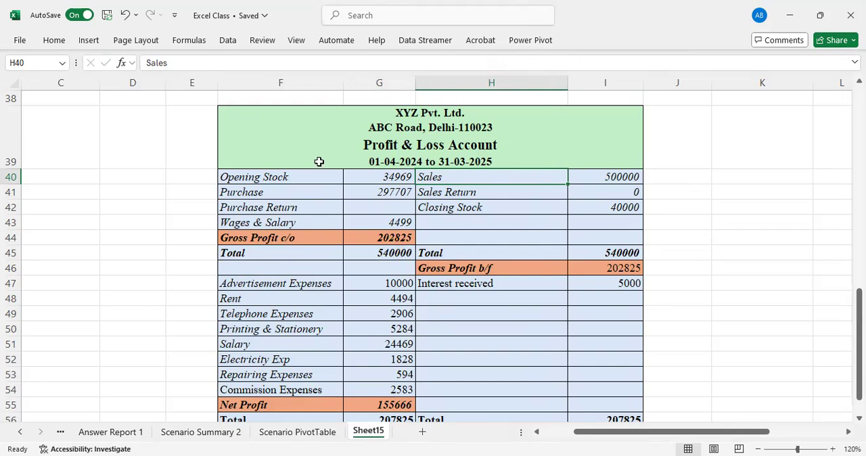
Turn off the Locked protection setting for all cells of the worksheet.
click(8, 84)
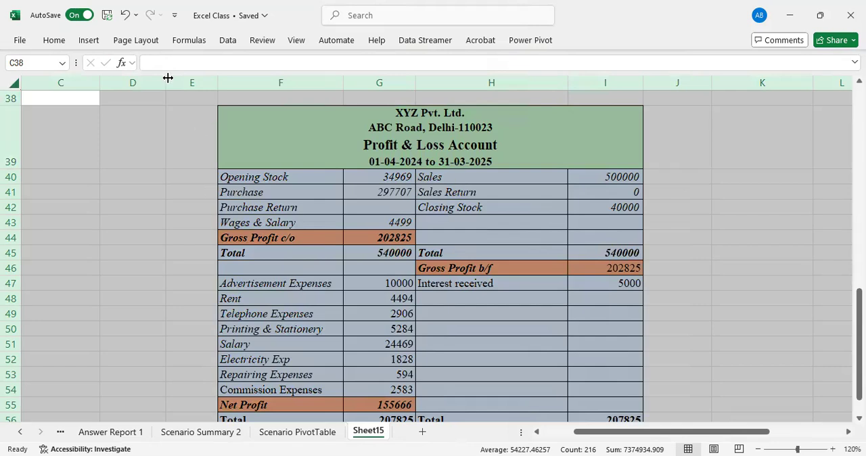
click(49, 42)
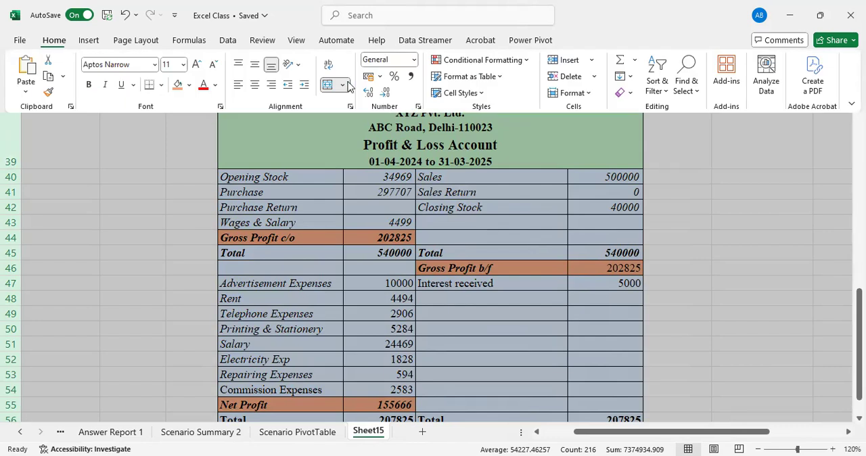
click(587, 93)
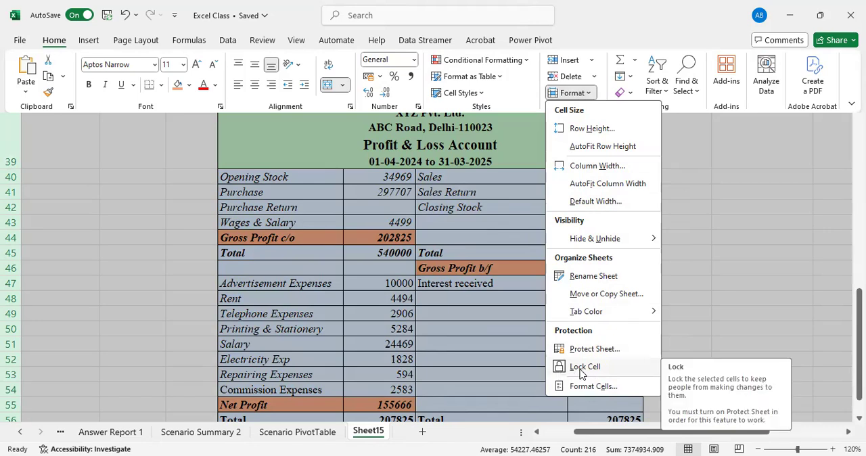
click(608, 386)
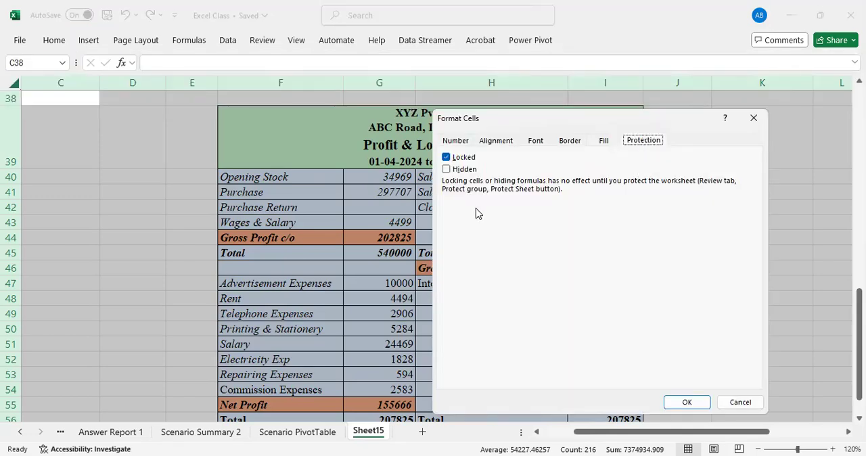
click(453, 159)
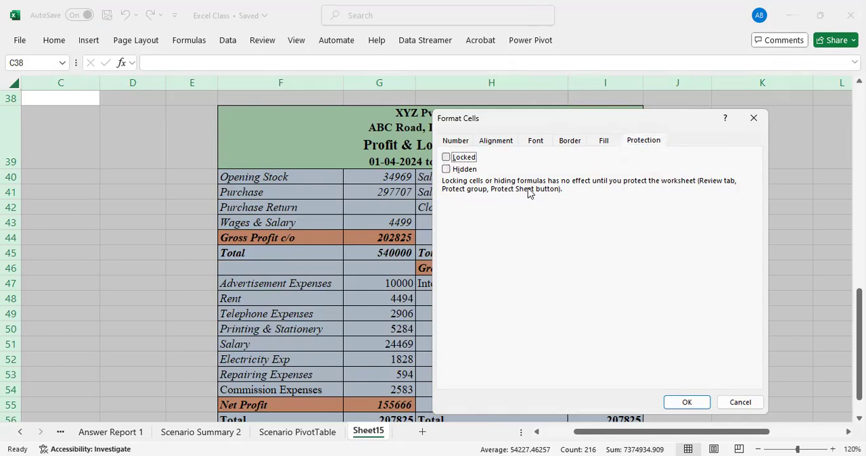
click(686, 403)
click(705, 255)
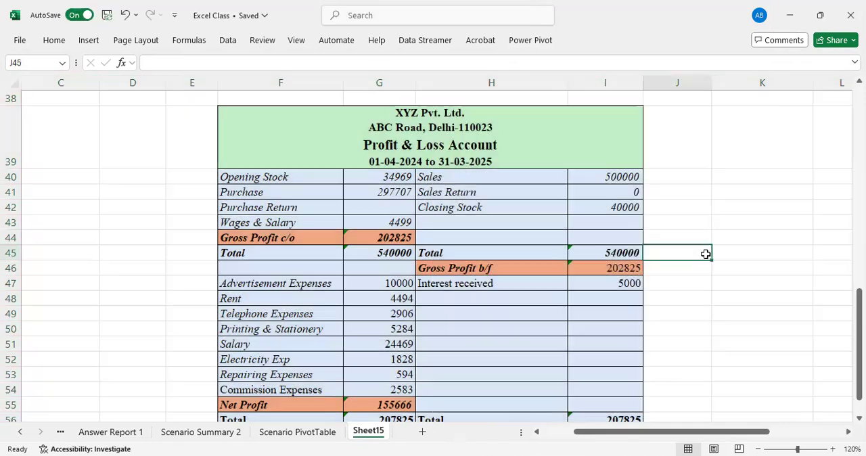
Turn on the Locked protection setting for the Profit & Loss Account range F39:I56 only.
click(244, 116)
drag(244, 116, 353, 347)
drag(859, 337, 858, 318)
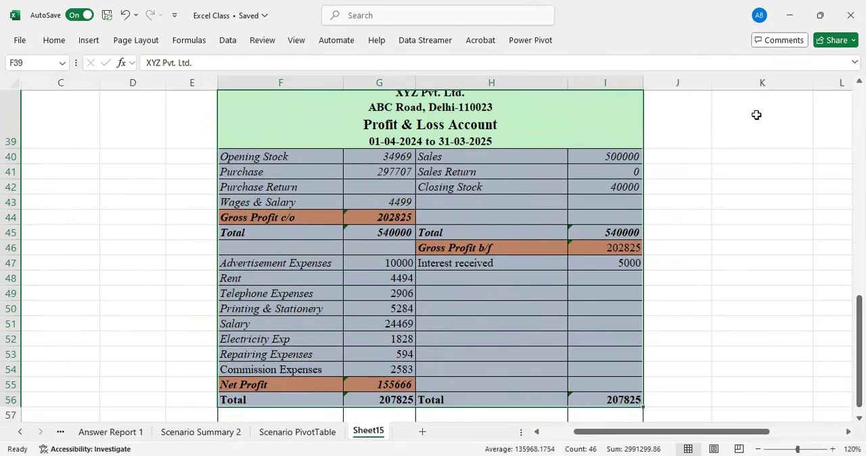
click(54, 40)
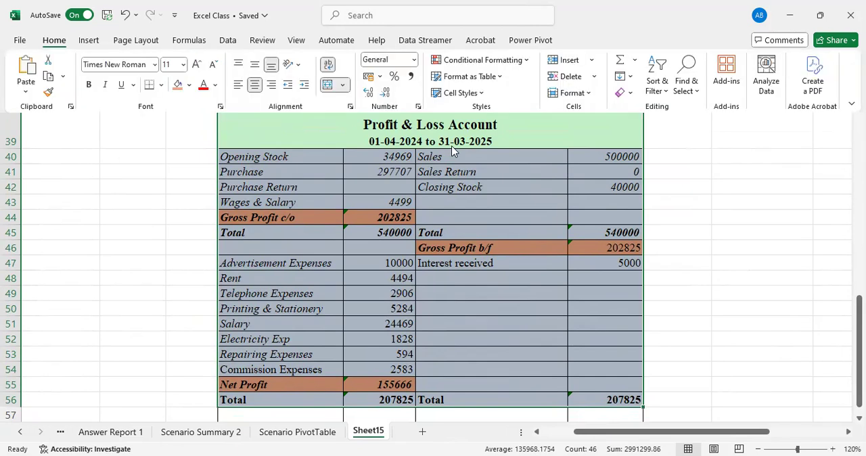
click(572, 93)
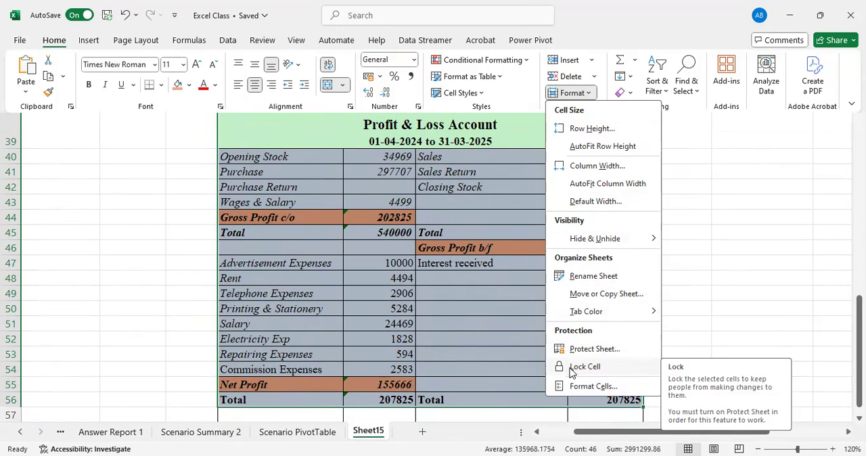
click(586, 391)
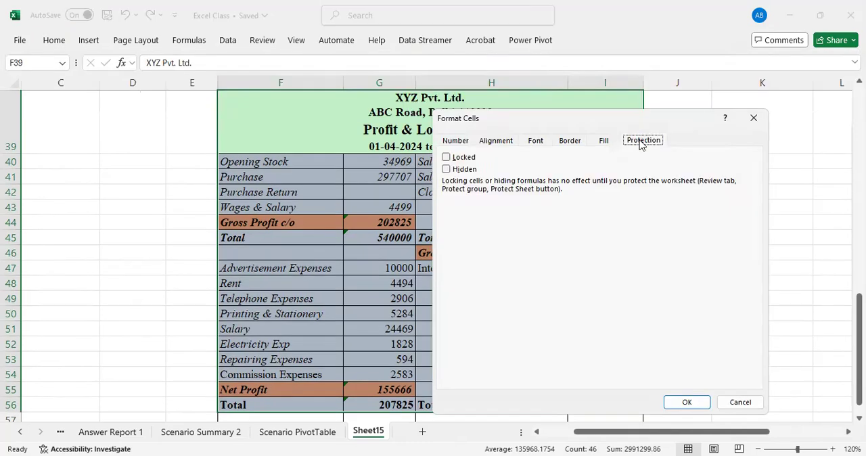
click(445, 157)
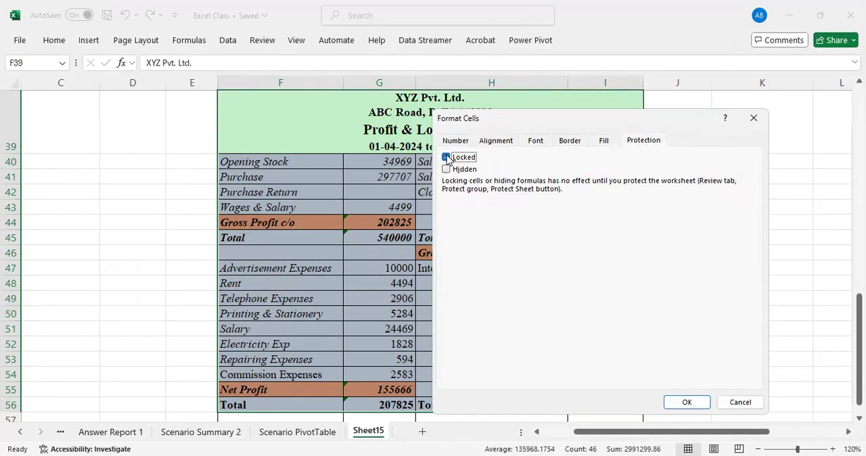
click(687, 403)
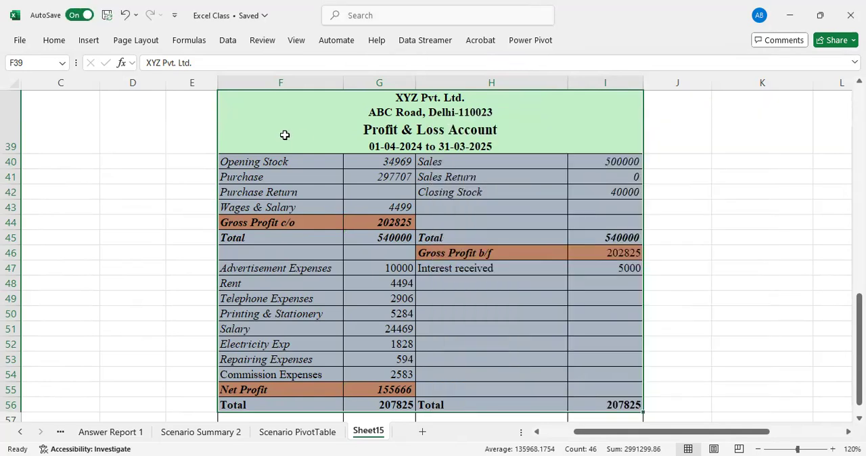
Protect the sheet without a password, allowing only the selection of locked and unlocked cells.
click(54, 41)
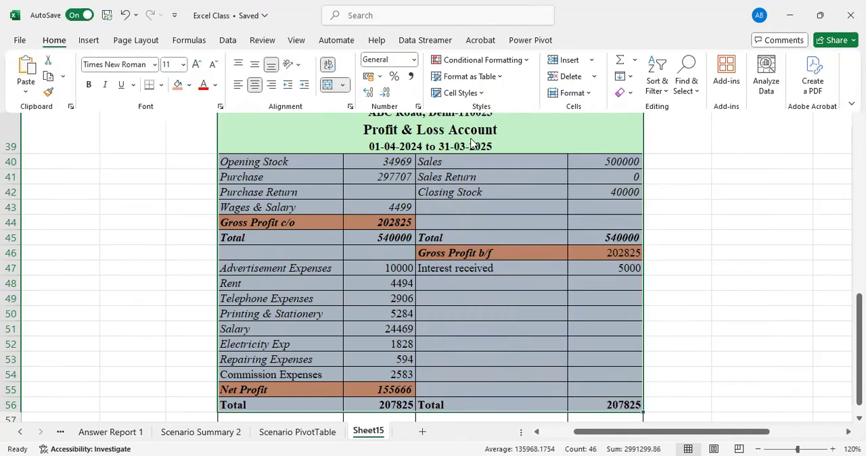
click(571, 93)
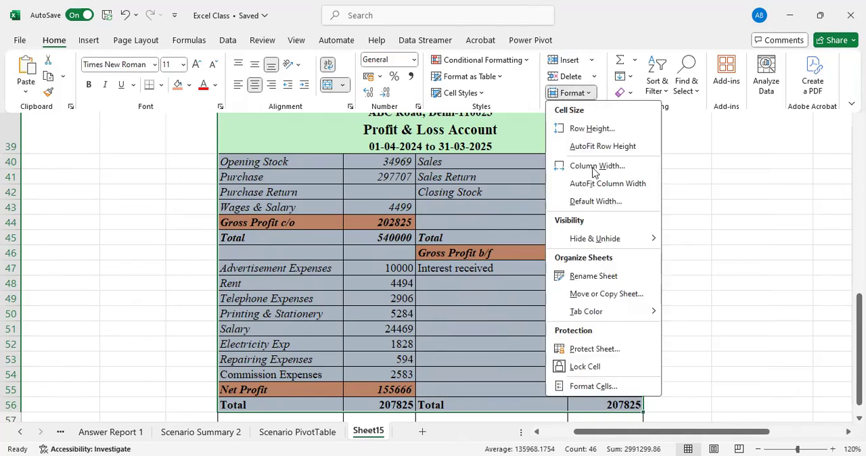
click(594, 349)
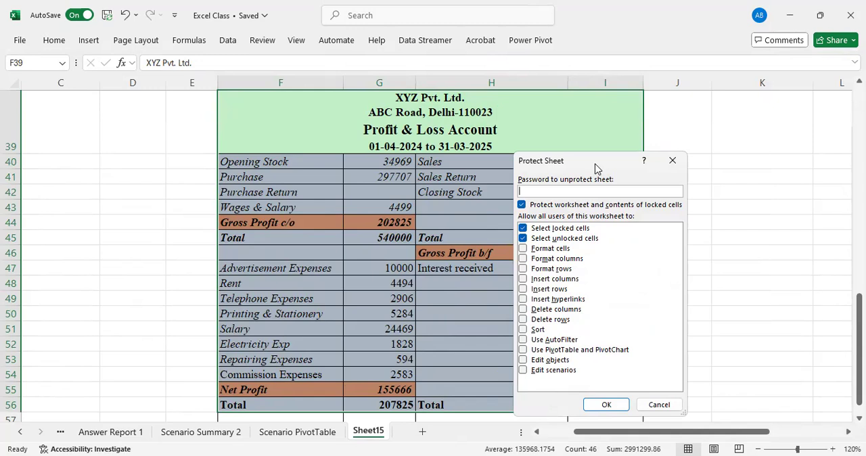
drag(597, 167, 569, 146)
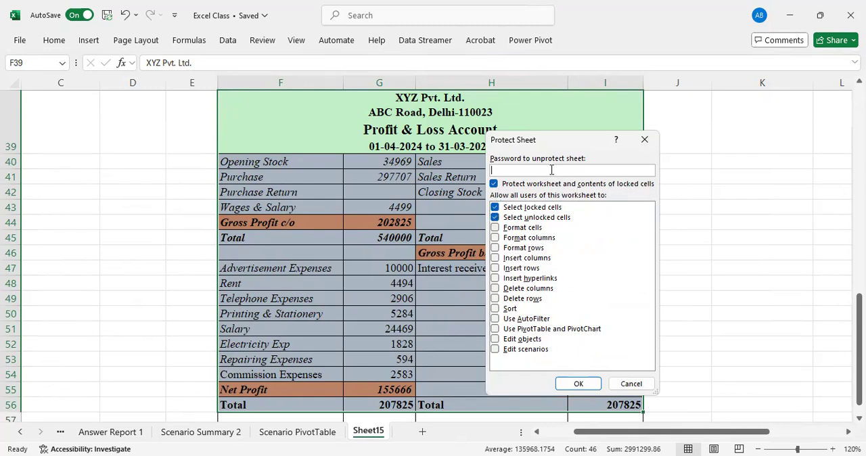
click(582, 388)
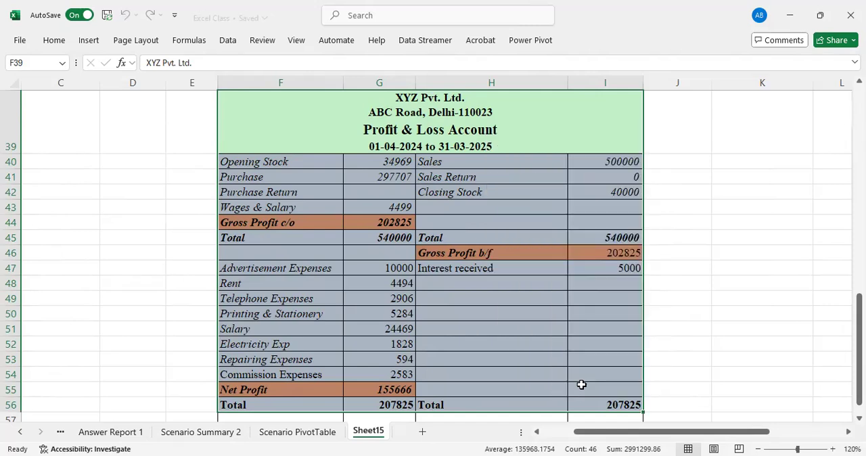
Try to clear the Sales amount in I40 and edit the Advertisement Expenses label in F47.
click(606, 202)
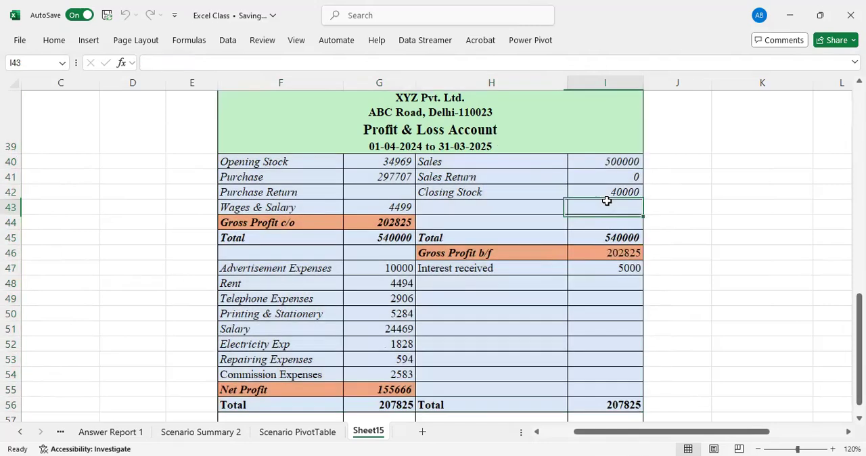
click(609, 162)
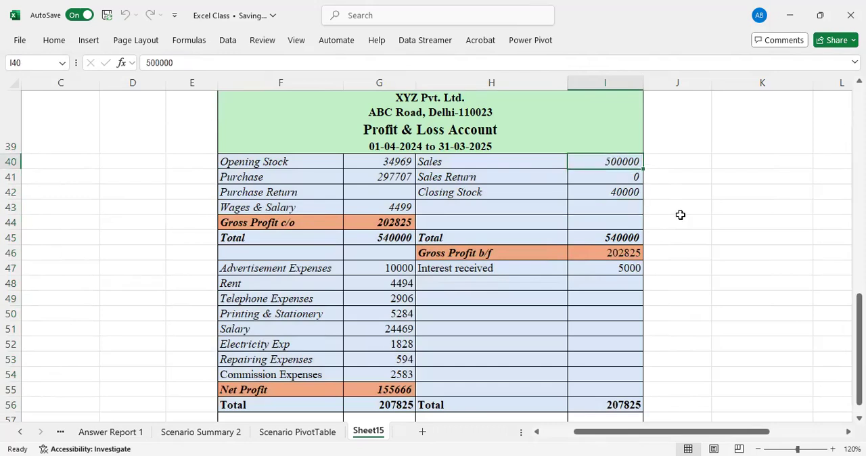
key(Delete)
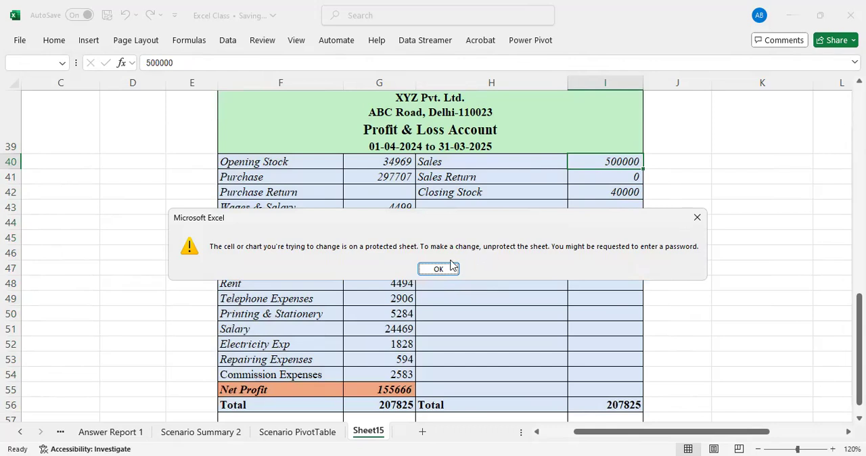
click(439, 268)
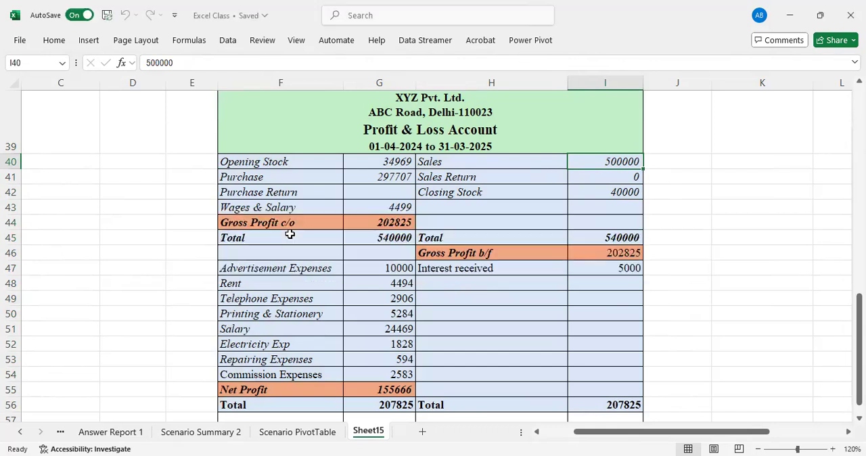
click(279, 268)
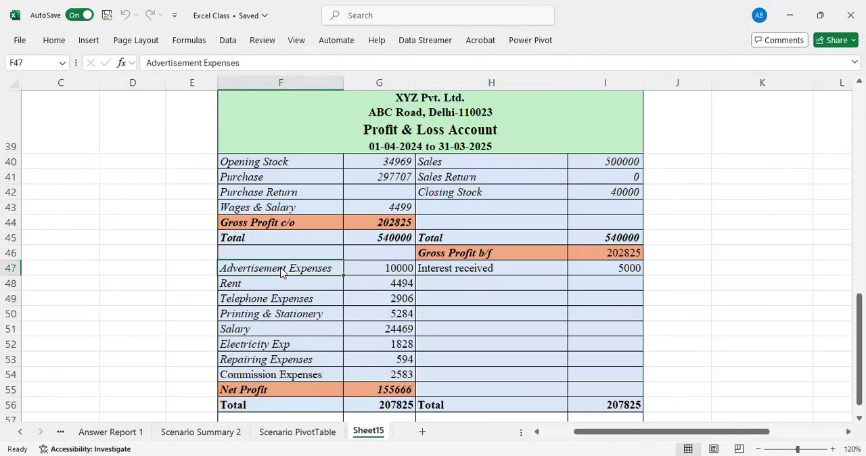
double_click(279, 268)
key(Return)
Enter the test texts dkjfhjk in J47 and fsdnnf in K47, outside the locked table.
click(666, 269)
text(dkjfhjk)
key(Return)
key(Up)
key(Right)
text(fsdnnf)
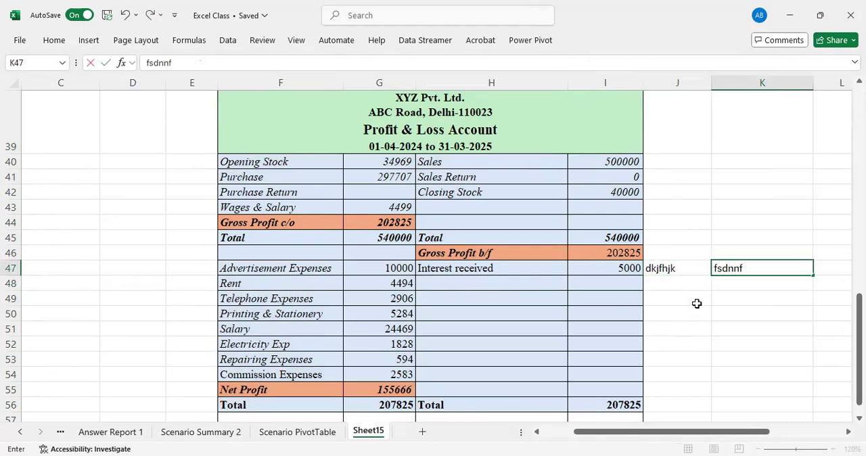
key(Return)
key(Up)
key(Down)
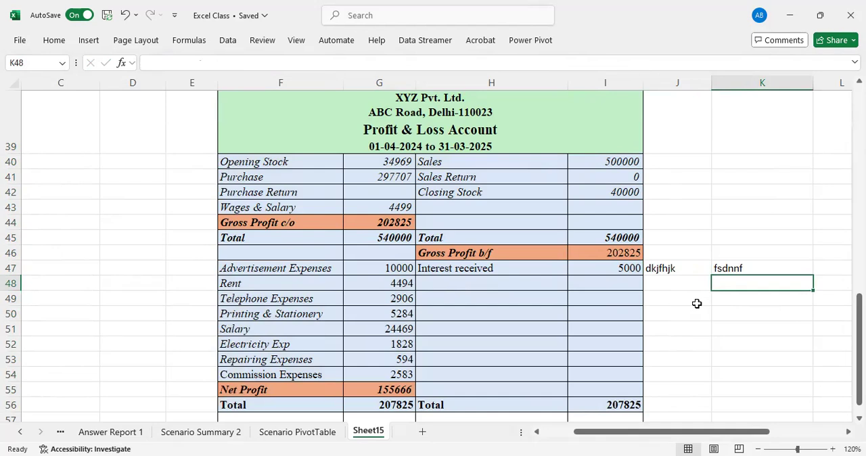
Clear the test texts from cells J47:K47.
key(Up)
key(shift+Left)
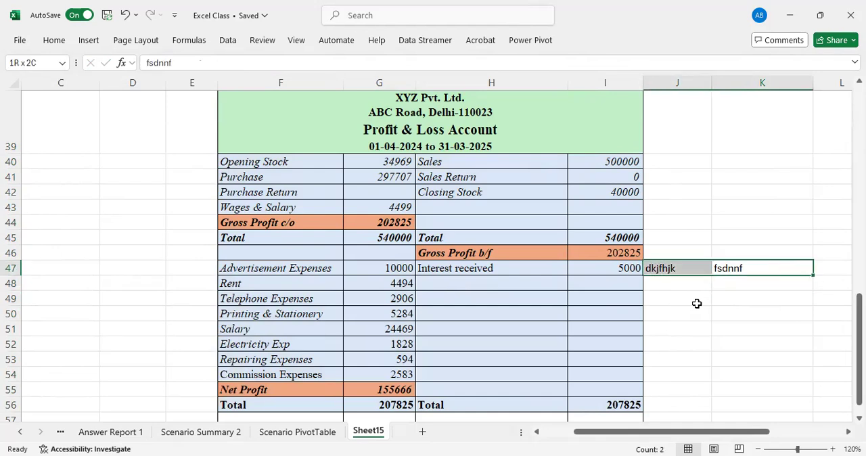
key(Delete)
Try to clear the Interest received amount in cell I47.
key(Left)
key(Left)
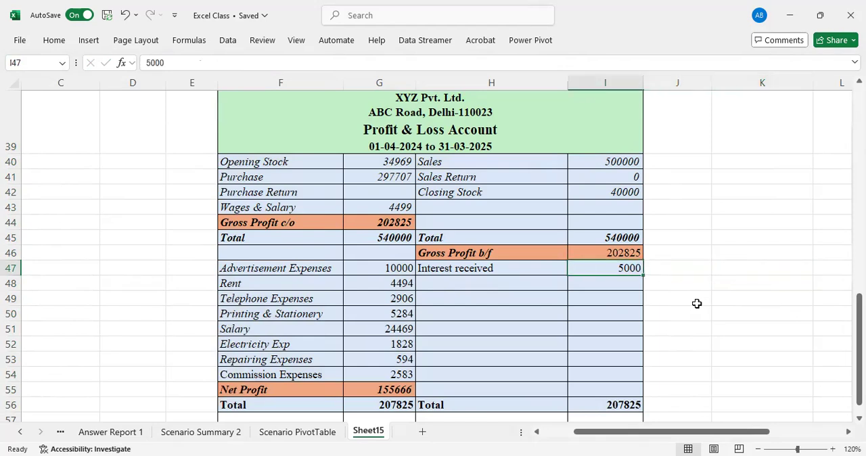
key(Delete)
key(Return)
Select the Profit & Loss Account table in F39:I57 and remove the sheet protection.
click(55, 40)
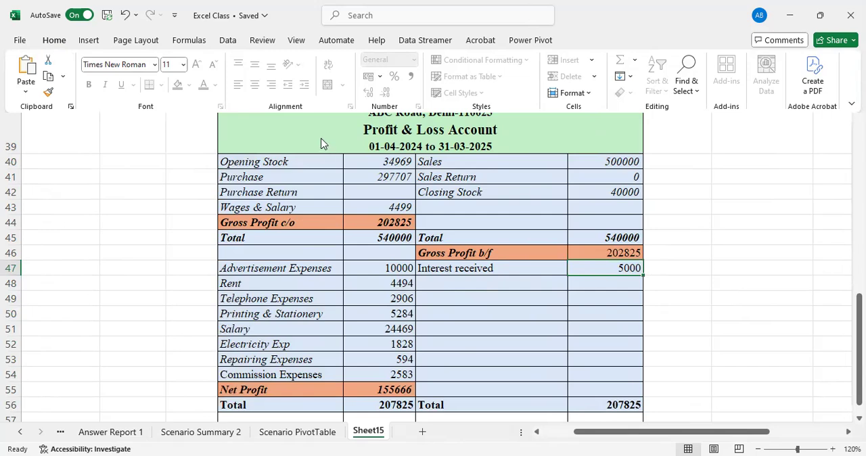
drag(321, 137, 361, 357)
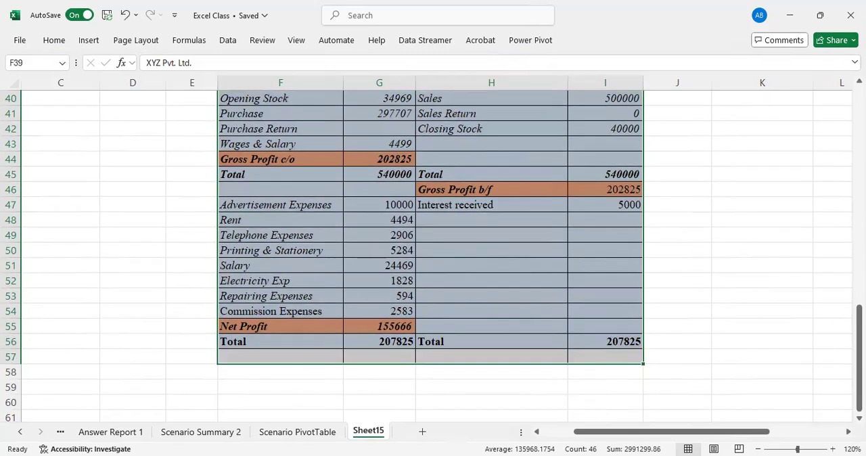
mouse_move(859, 358)
mouse_down()
mouse_move(858, 332)
mouse_move(859, 345)
mouse_up()
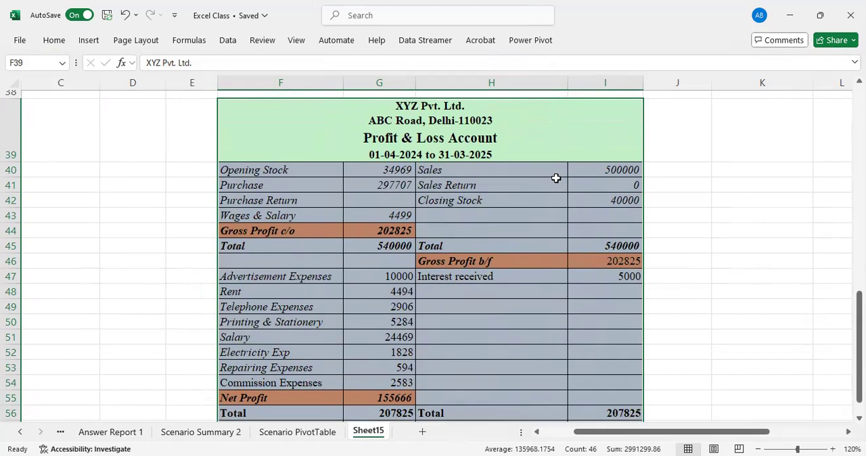
click(56, 44)
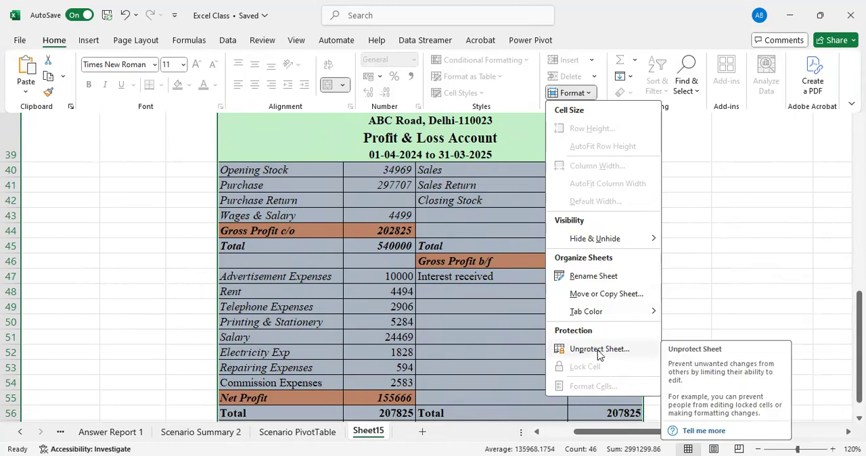
click(599, 355)
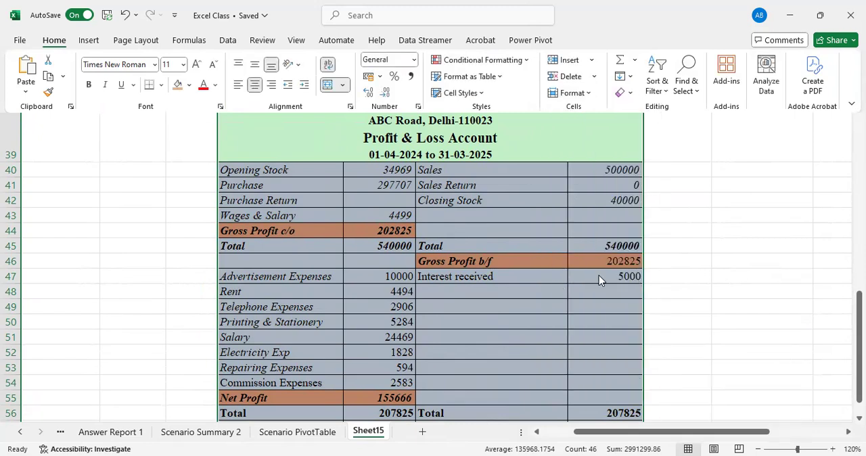
Set the Sales amount in cell I40 to 450000.
click(598, 275)
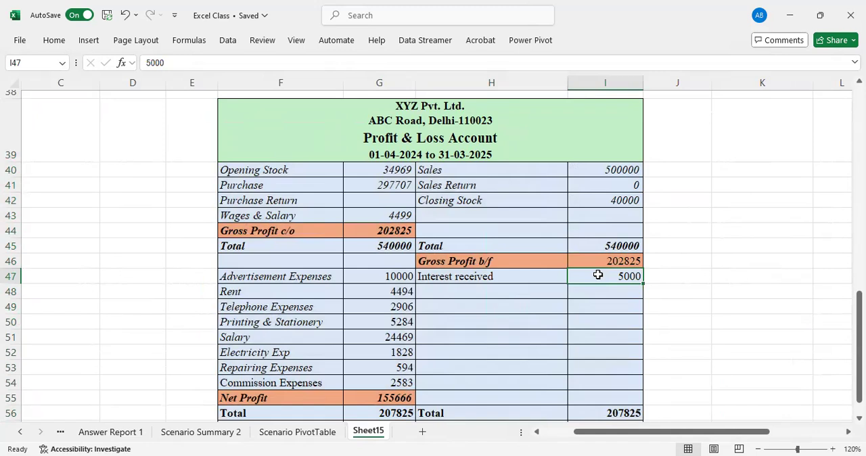
click(610, 170)
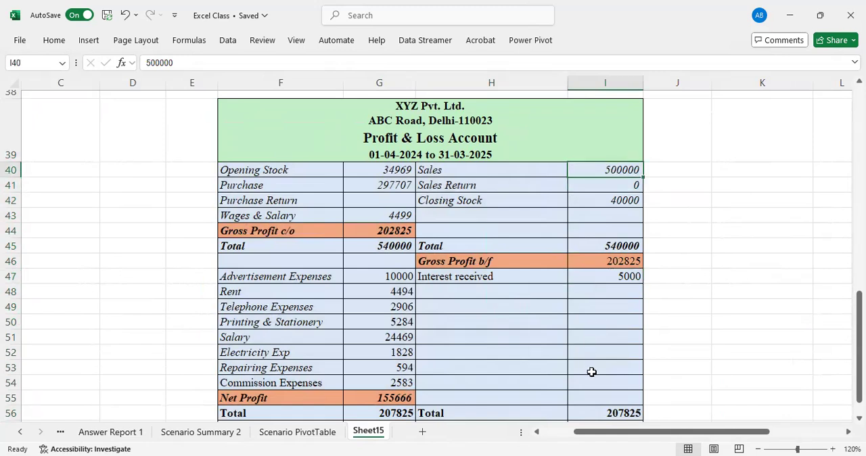
text(450000)
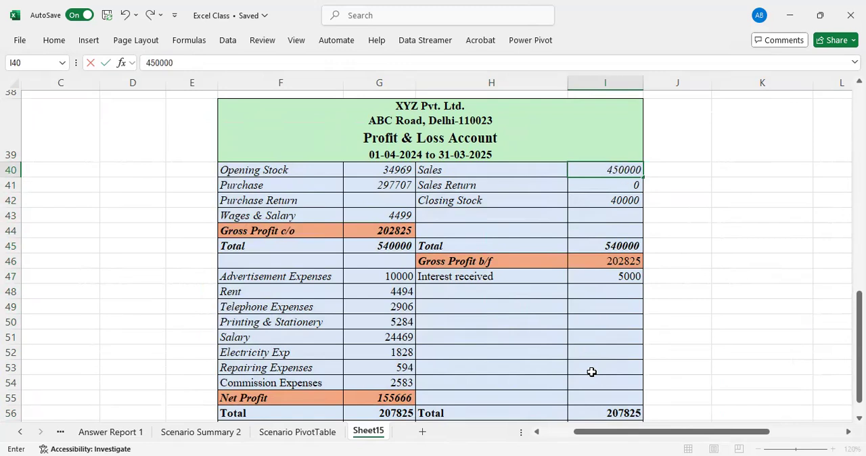
key(Return)
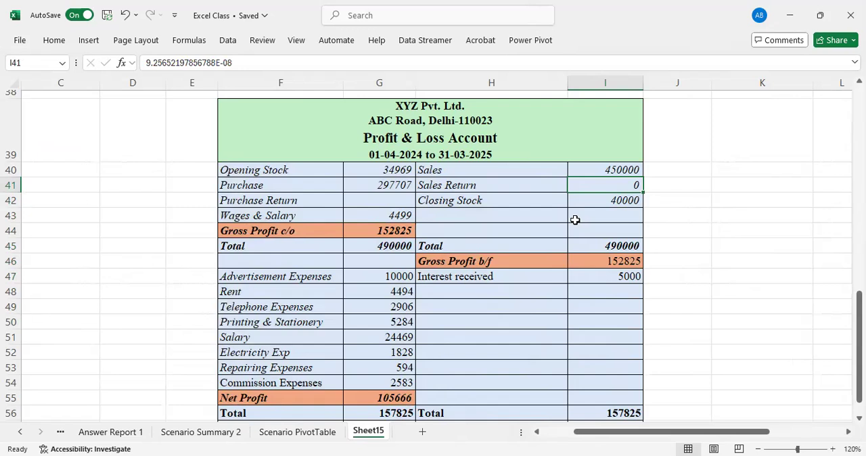
Select the Profit & Loss Account table in F39:I56 and protect the sheet, entering and confirming an unprotect password.
drag(286, 123, 309, 342)
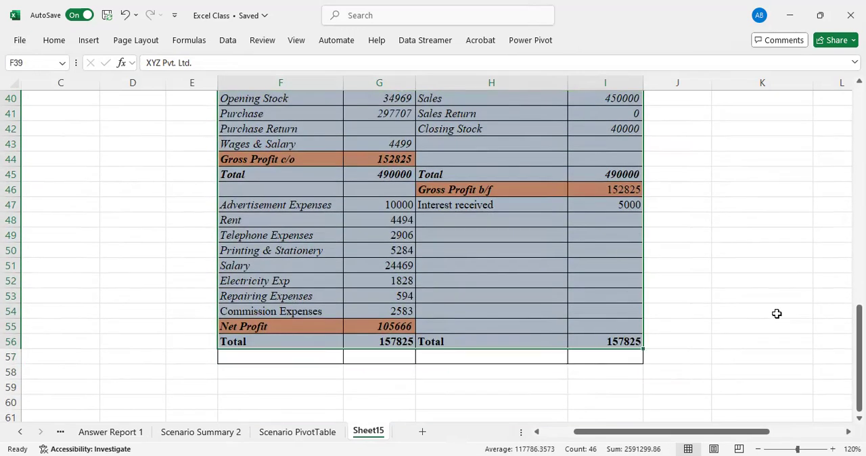
drag(859, 351, 859, 338)
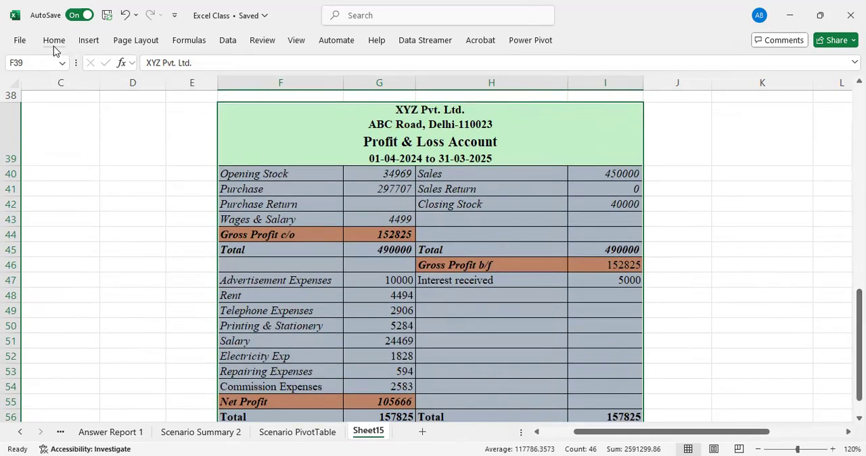
click(580, 93)
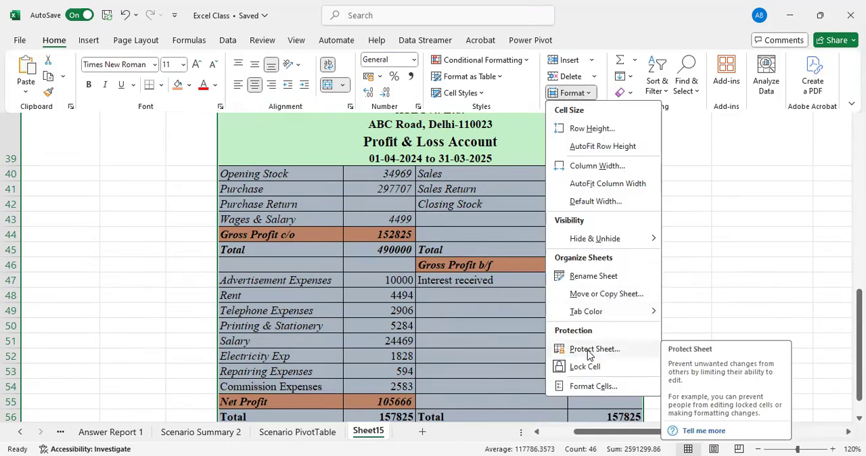
click(589, 355)
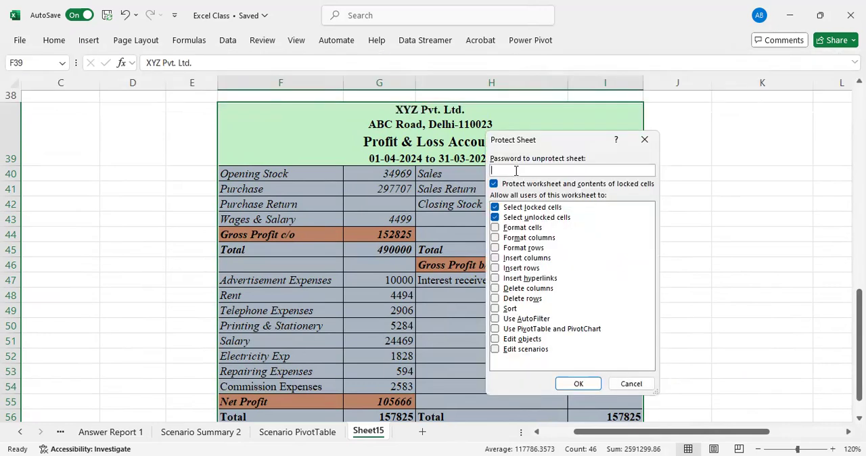
text(123)
click(579, 384)
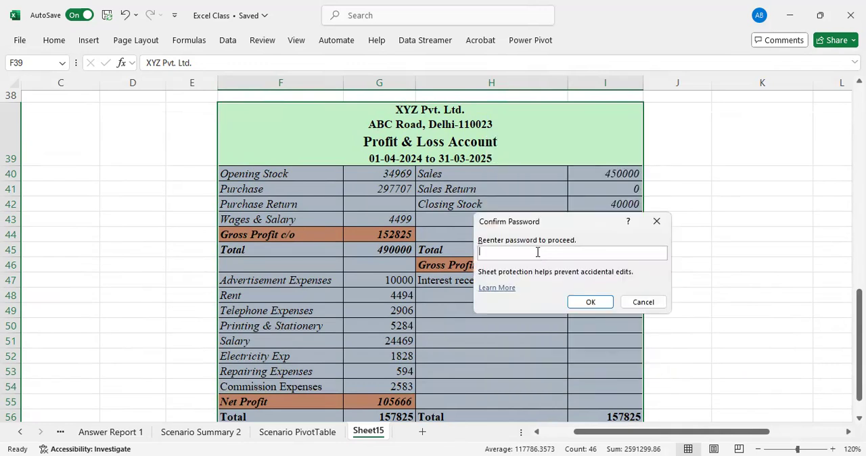
text(123)
click(587, 305)
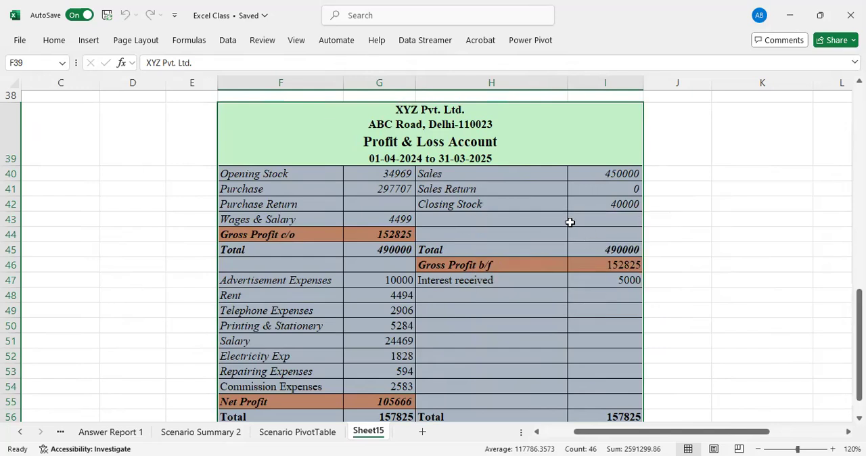
Try to clear the Advertisement Expenses amount in cell G47 on the protected sheet.
click(570, 222)
click(579, 202)
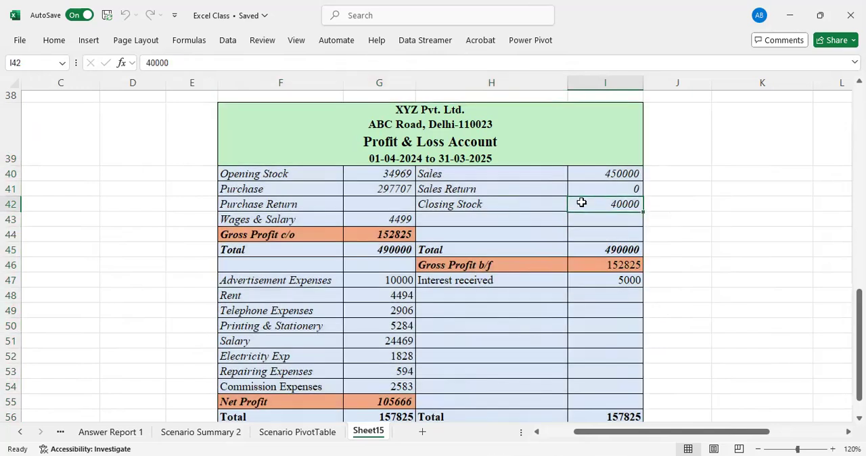
click(584, 174)
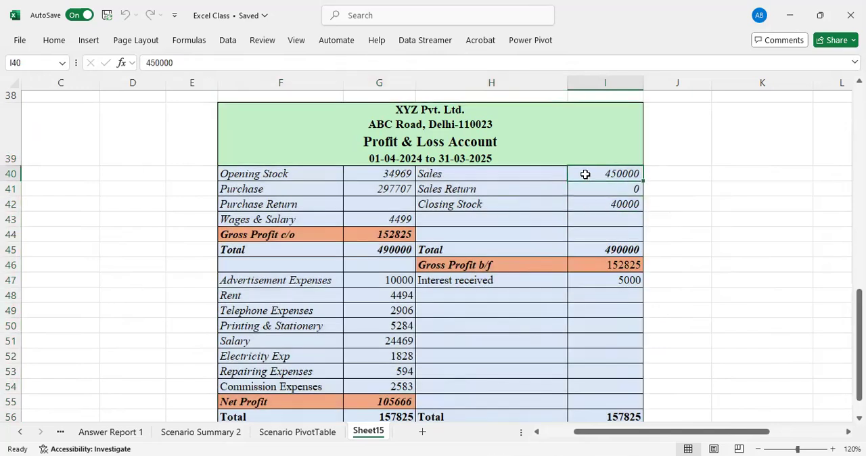
click(394, 282)
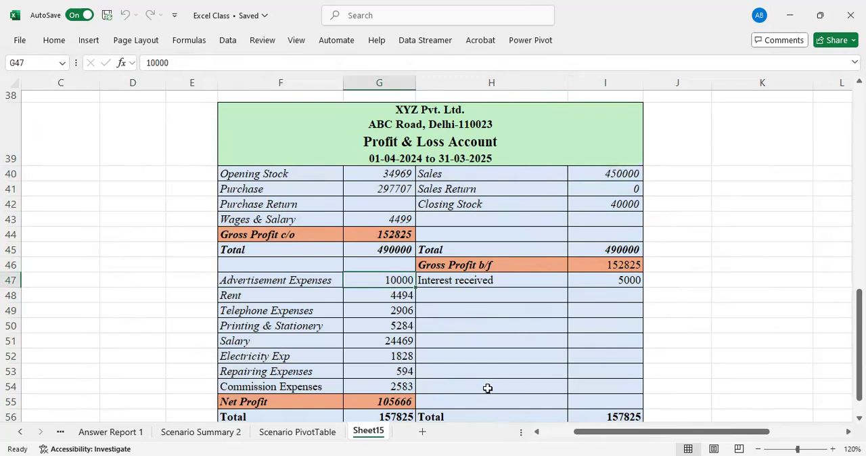
key(Delete)
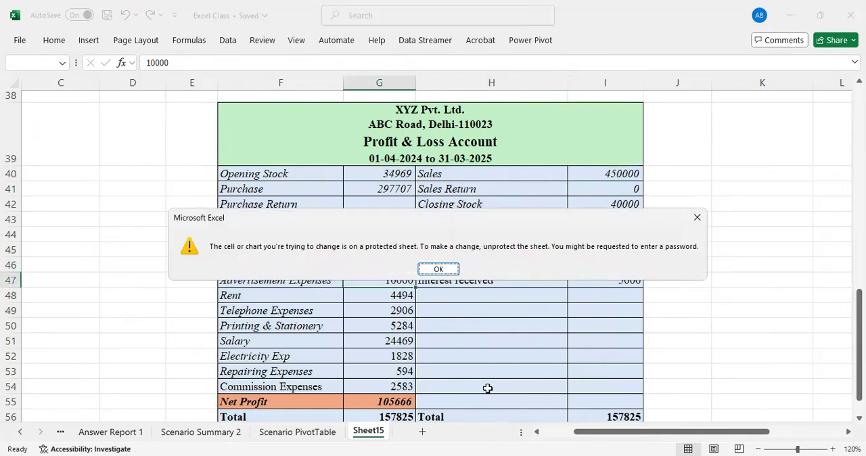
key(Return)
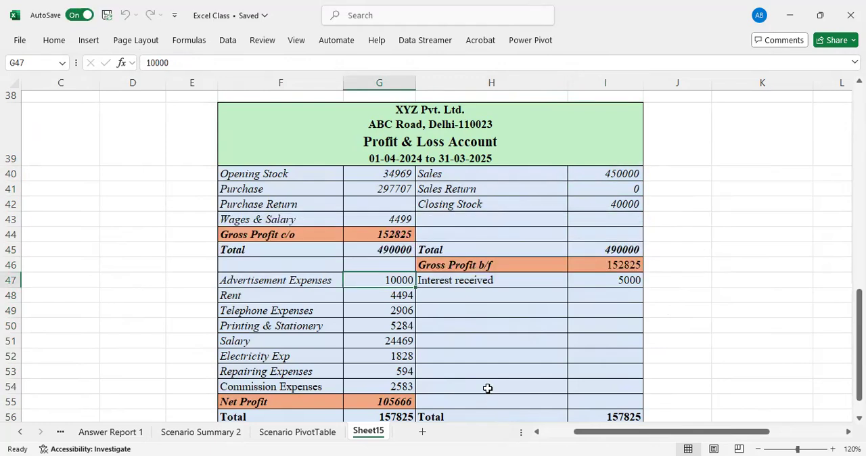
Unprotect the sheet by entering its protection password.
click(54, 41)
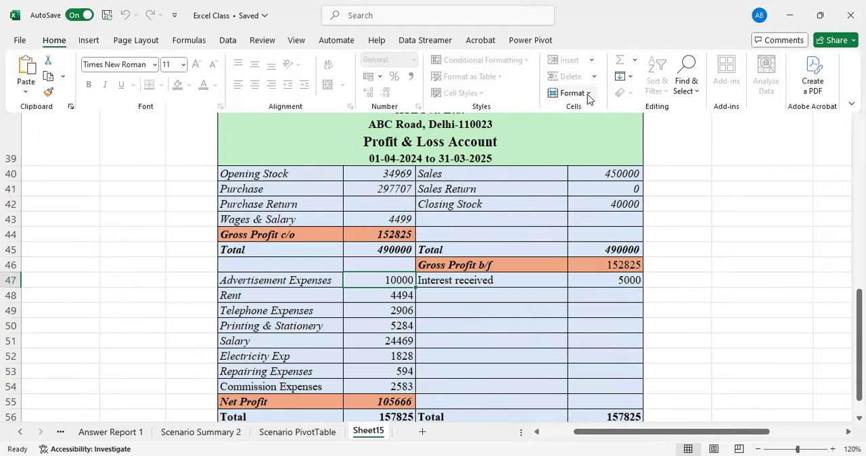
click(586, 93)
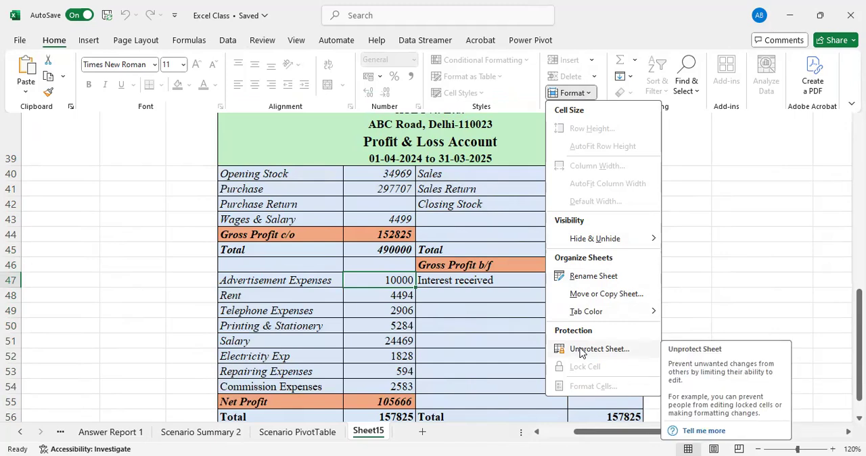
click(579, 350)
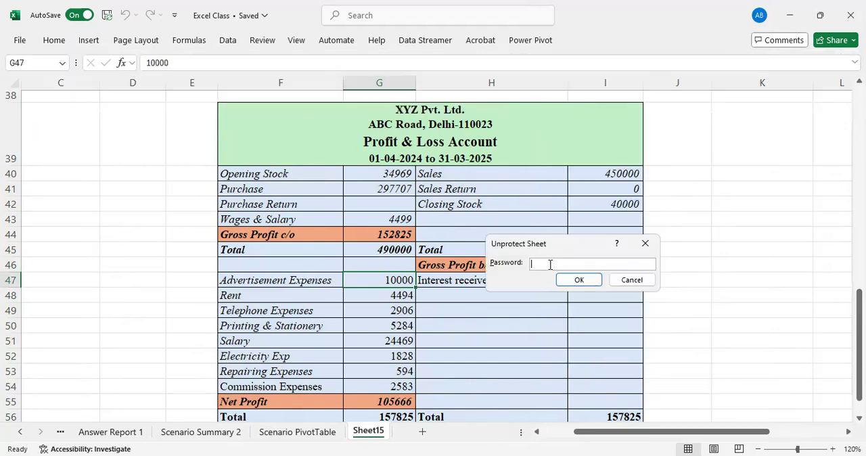
text(123)
click(577, 284)
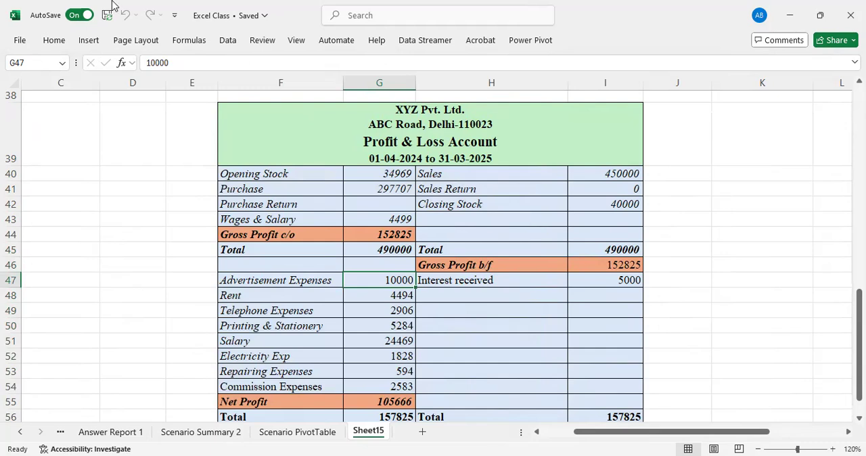
click(52, 45)
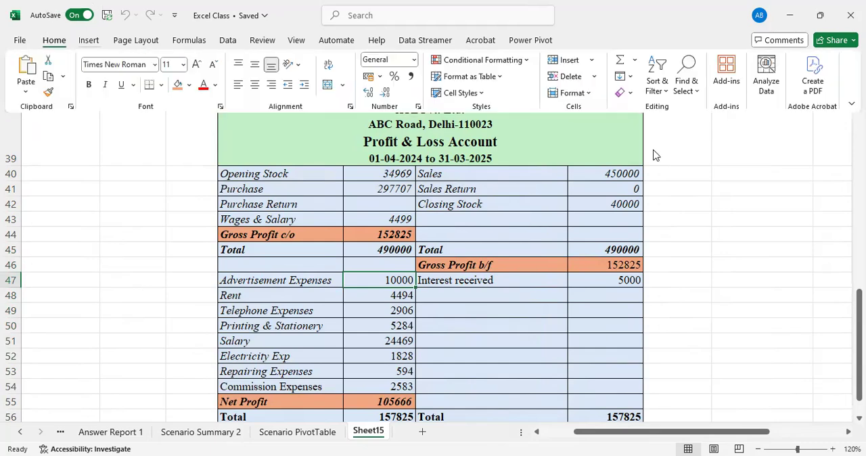
click(571, 93)
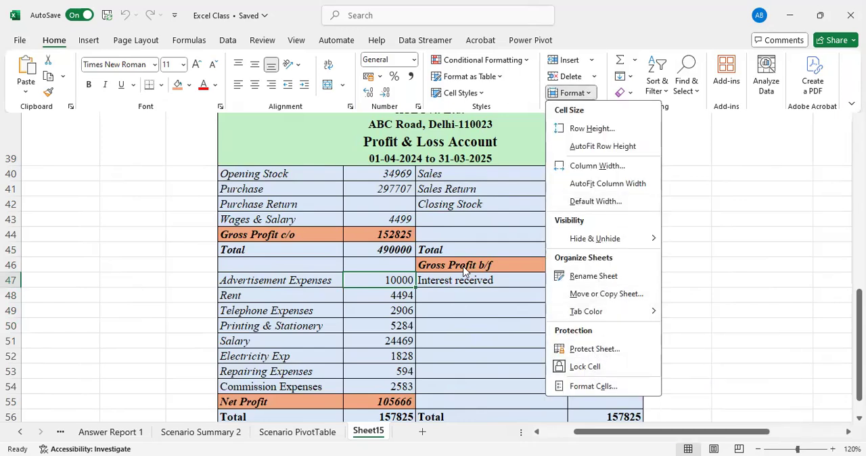
click(495, 216)
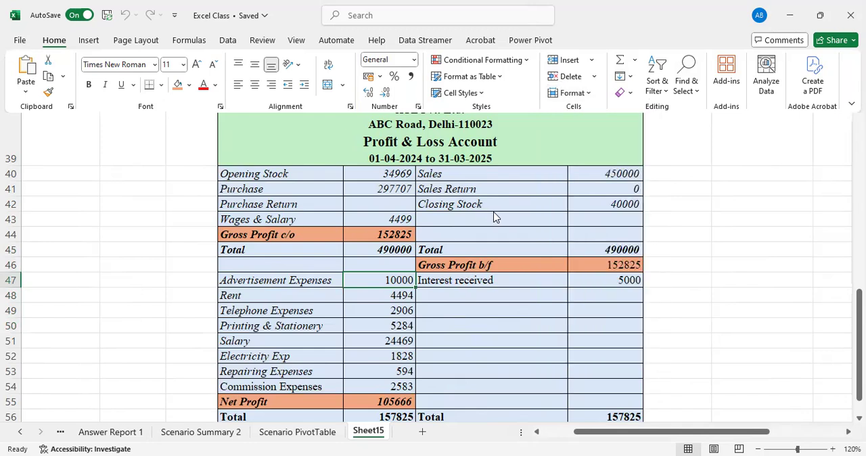